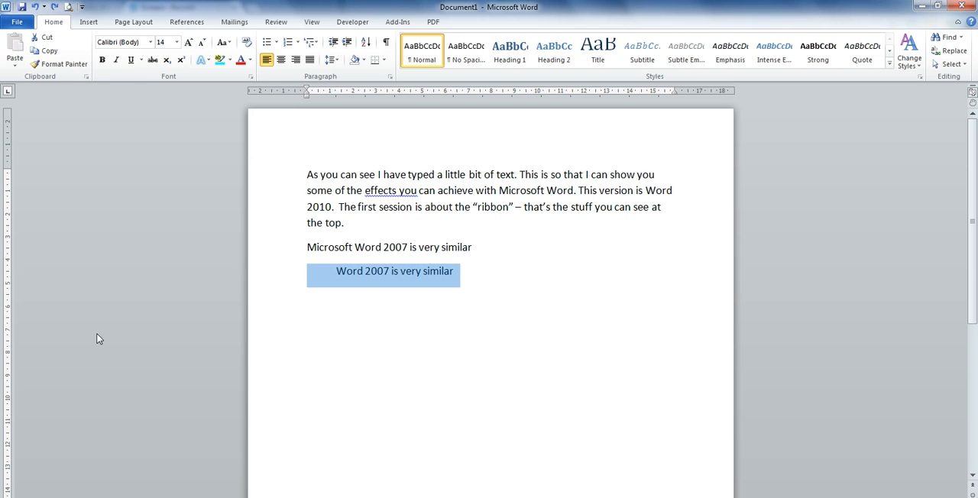
Step: Minimize the ribbon to its tab names and expand it again
{"action": "left_click", "coordinate": [957, 22]}
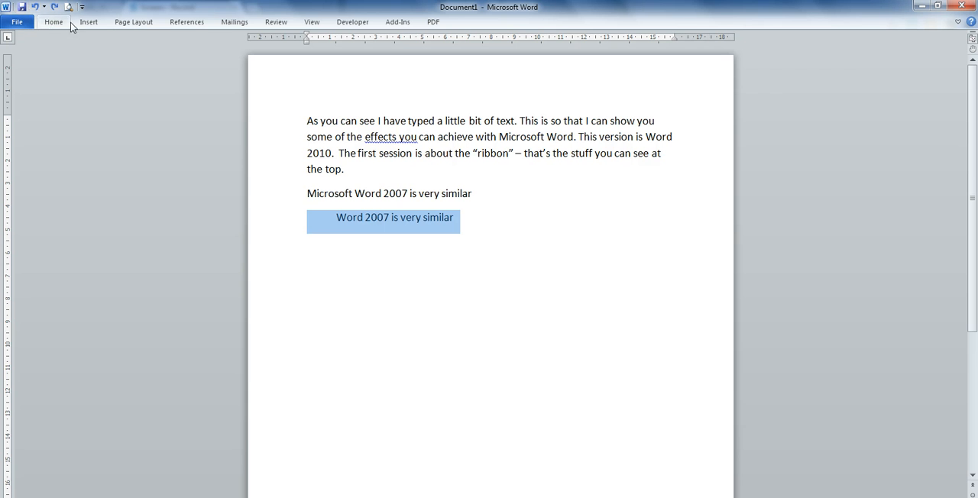
{"action": "left_click", "coordinate": [957, 22]}
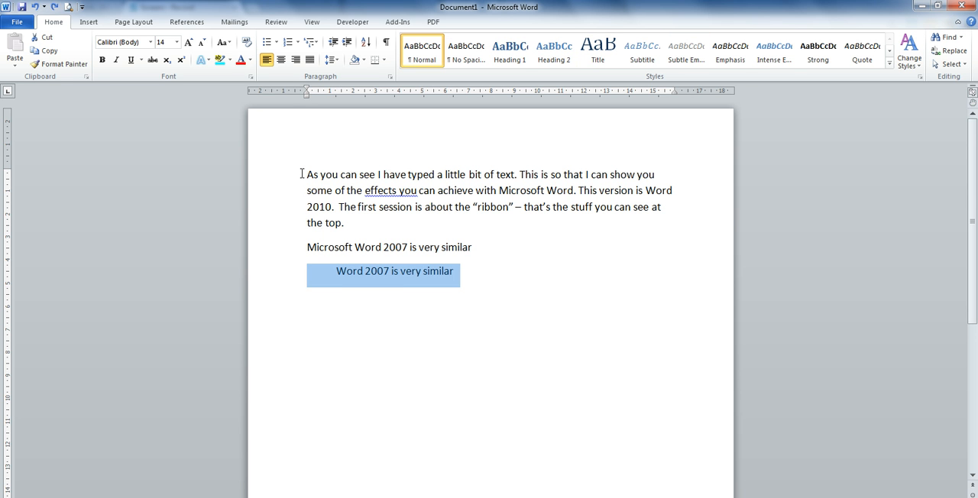
Step: Change the font of all the document text to Century Gothic
{"action": "left_click_drag", "start_coordinate": [302, 173], "coordinate": [462, 268]}
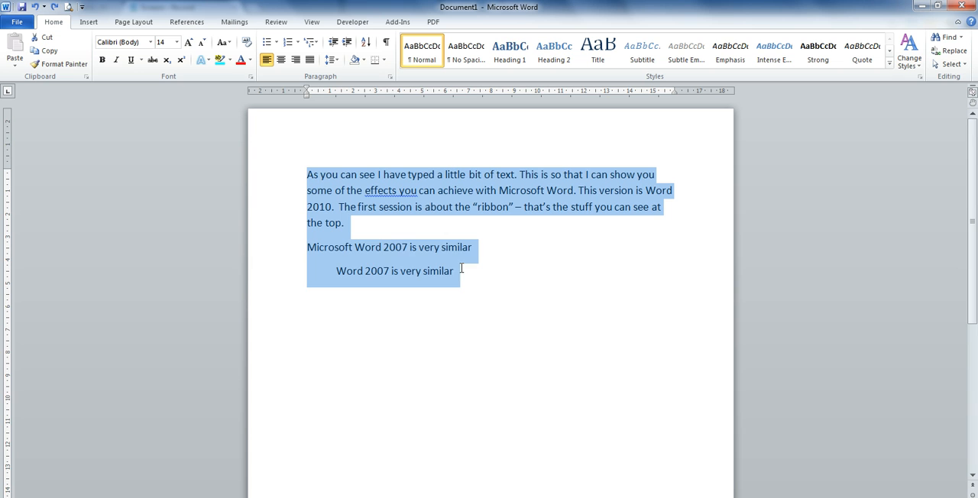
{"action": "left_click", "coordinate": [150, 42]}
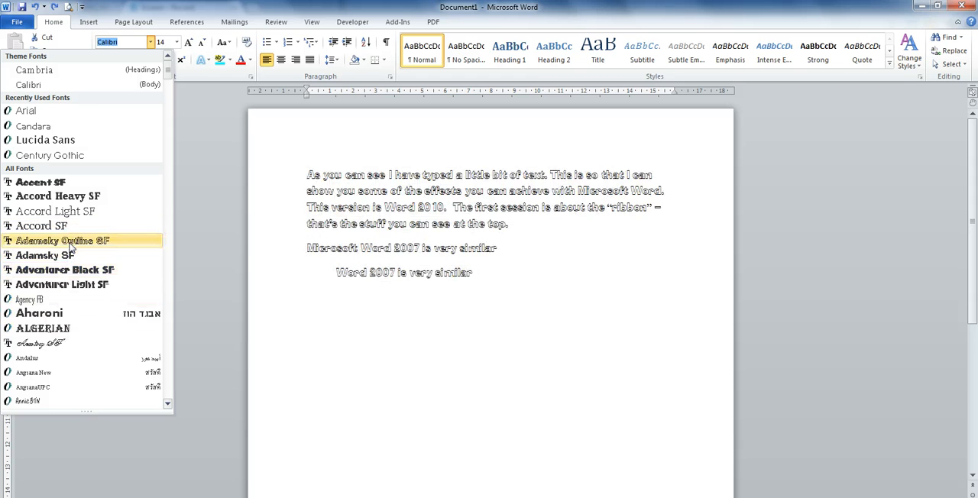
{"action": "left_click", "coordinate": [80, 156]}
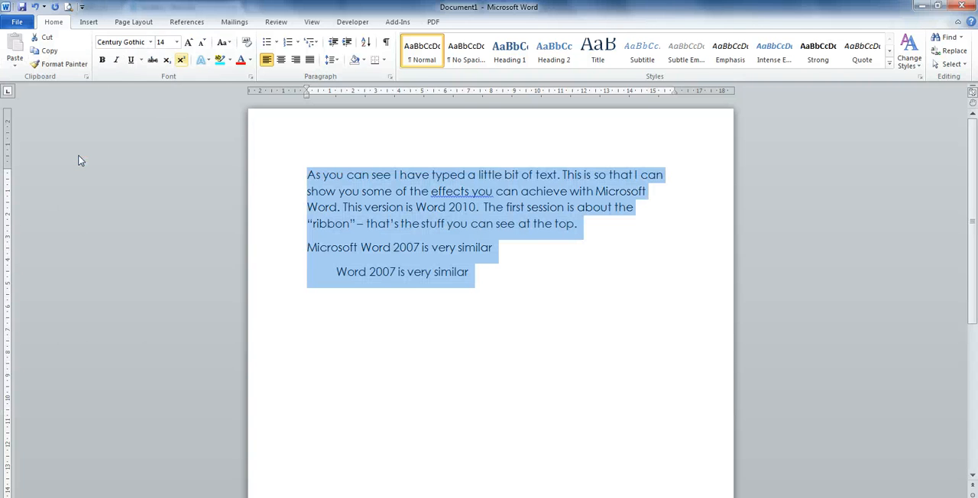
Step: Try font size 16 on all the text and set it back to 14
{"action": "left_click", "coordinate": [177, 42]}
{"action": "key", "text": "Down"}
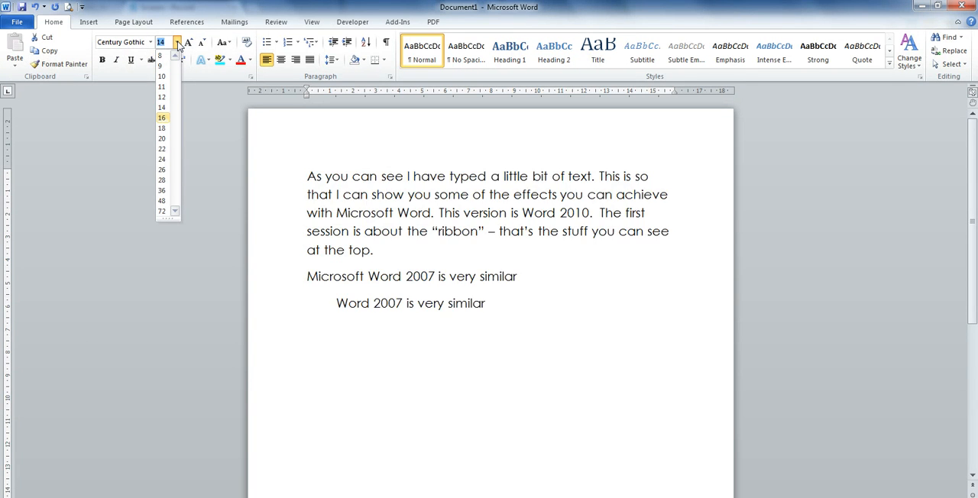
{"action": "left_click", "coordinate": [161, 118]}
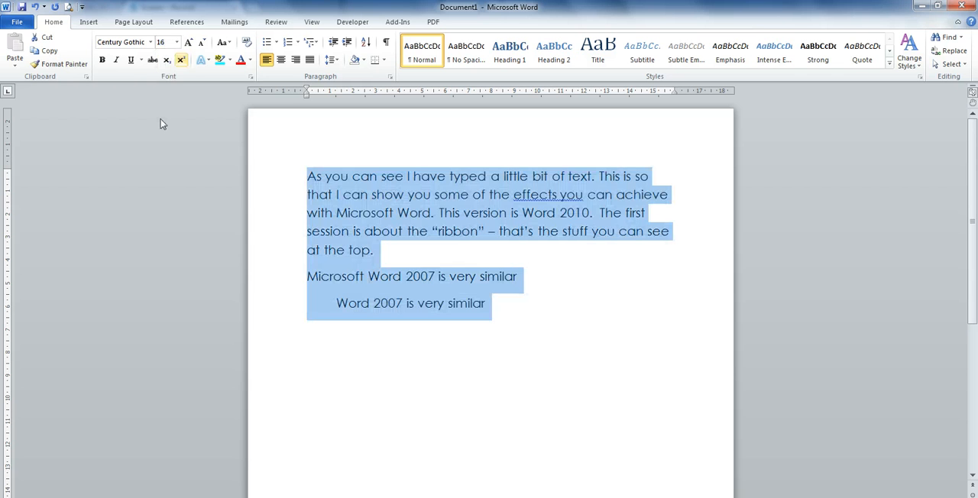
{"action": "left_click", "coordinate": [176, 42]}
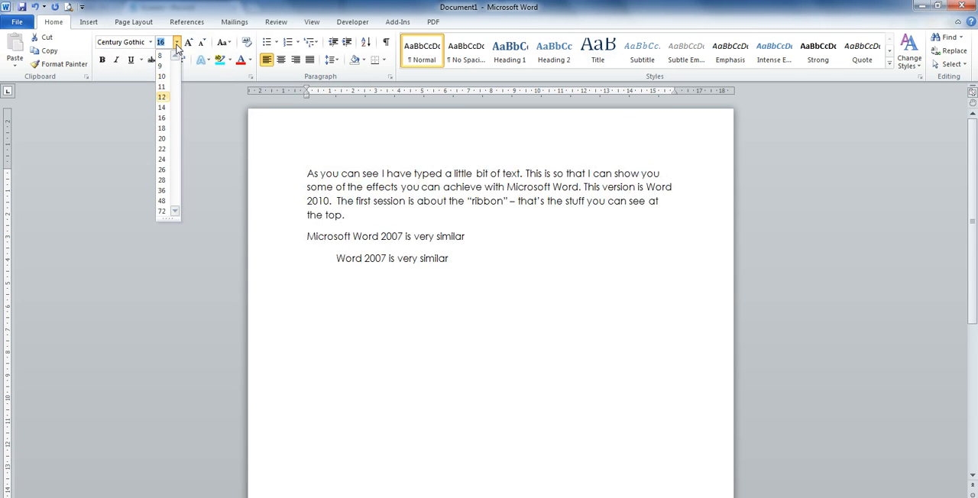
{"action": "left_click", "coordinate": [160, 108]}
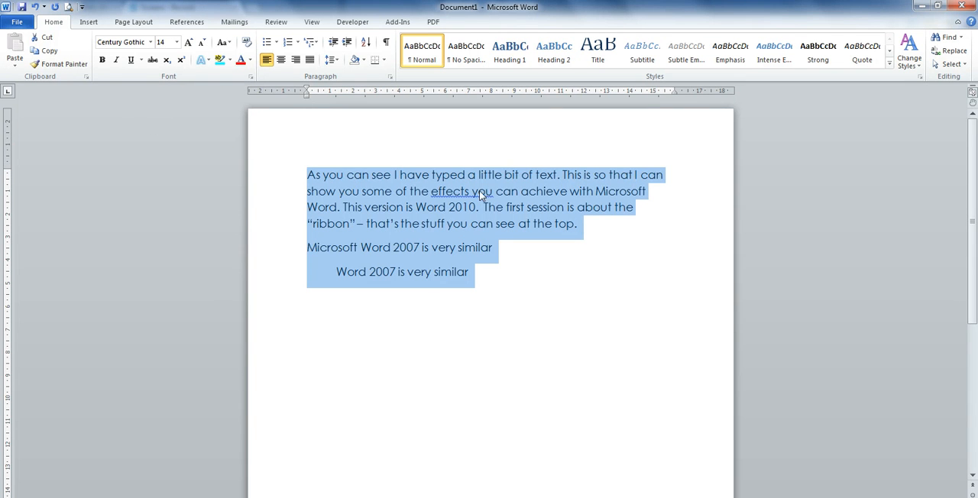
Step: Apply bold, italic and underline to all the document text
{"action": "left_click", "coordinate": [103, 61]}
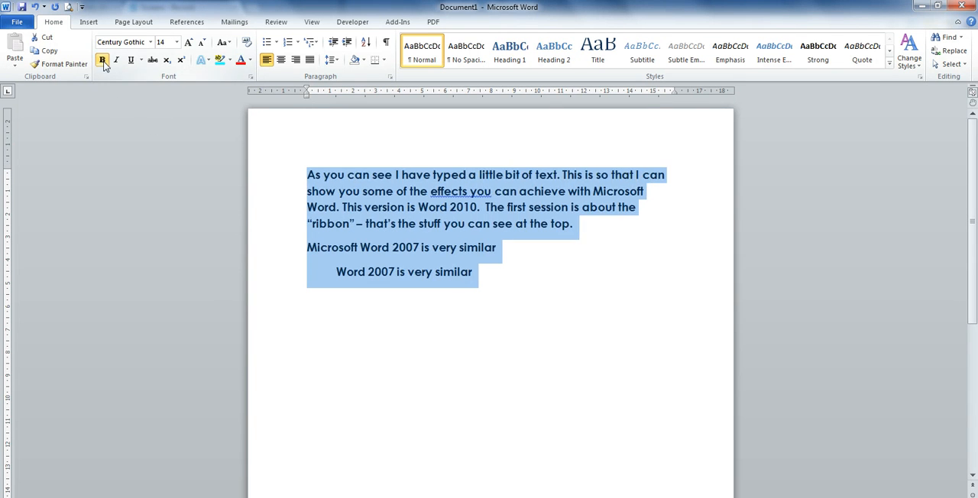
{"action": "left_click", "coordinate": [117, 61]}
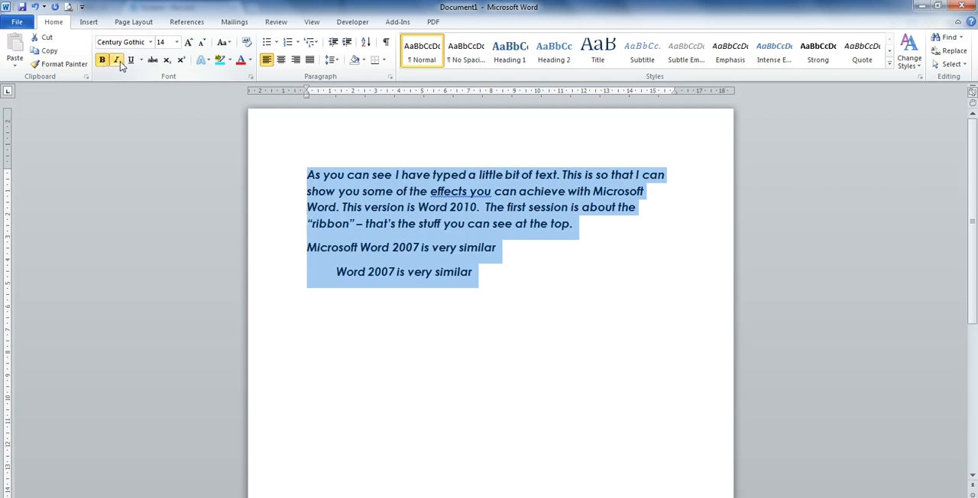
{"action": "left_click", "coordinate": [131, 60]}
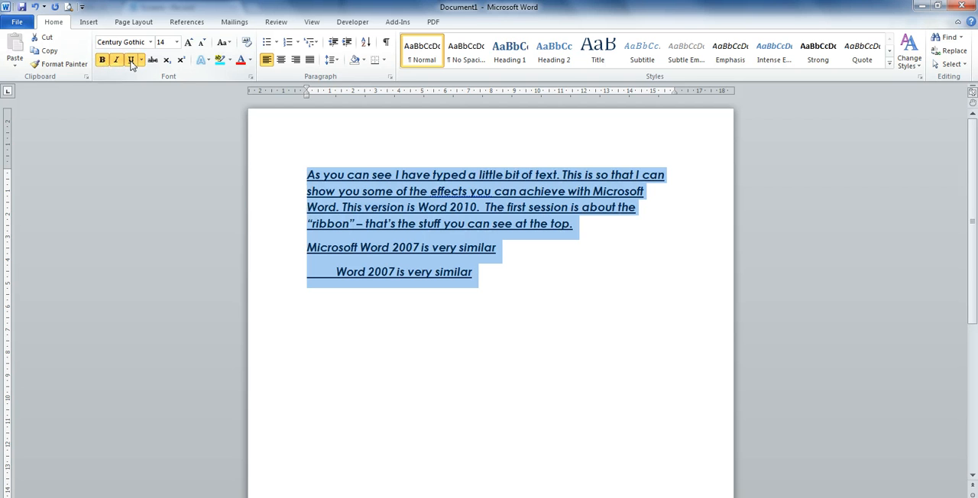
Step: Undo all the recent font formatting, and redo one action to bring back the indented last line
{"action": "left_click", "coordinate": [35, 9]}
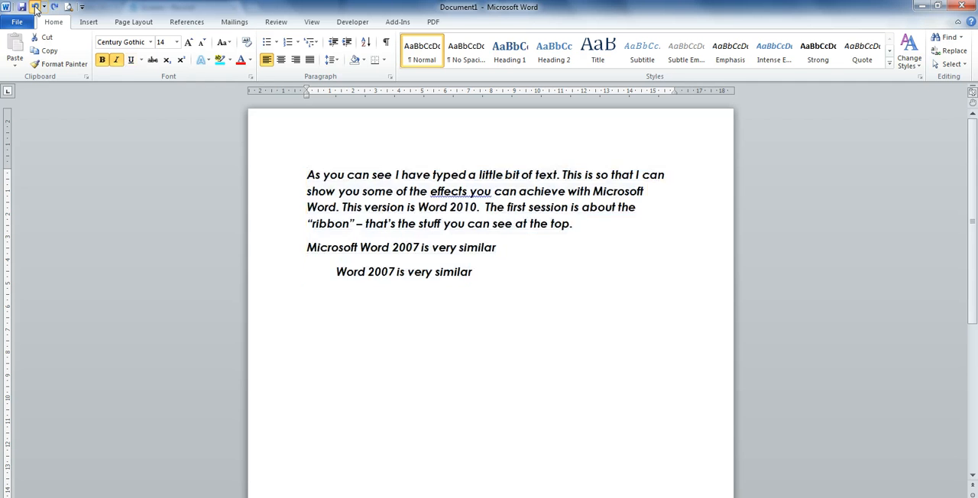
{"action": "left_click", "coordinate": [35, 8]}
{"action": "left_click", "coordinate": [35, 8]}
{"action": "left_click", "coordinate": [35, 8]}
{"action": "left_click", "coordinate": [35, 9]}
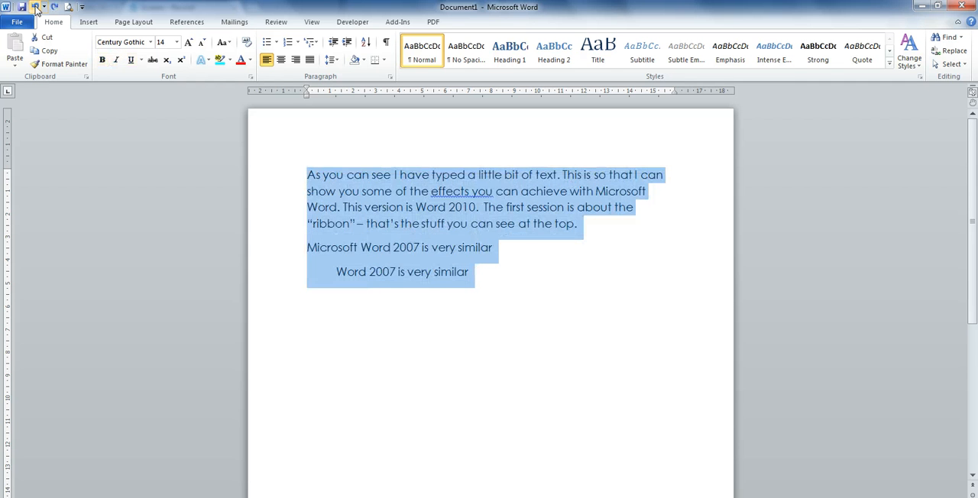
{"action": "left_click", "coordinate": [35, 9]}
{"action": "left_click", "coordinate": [35, 8]}
{"action": "left_click", "coordinate": [35, 8]}
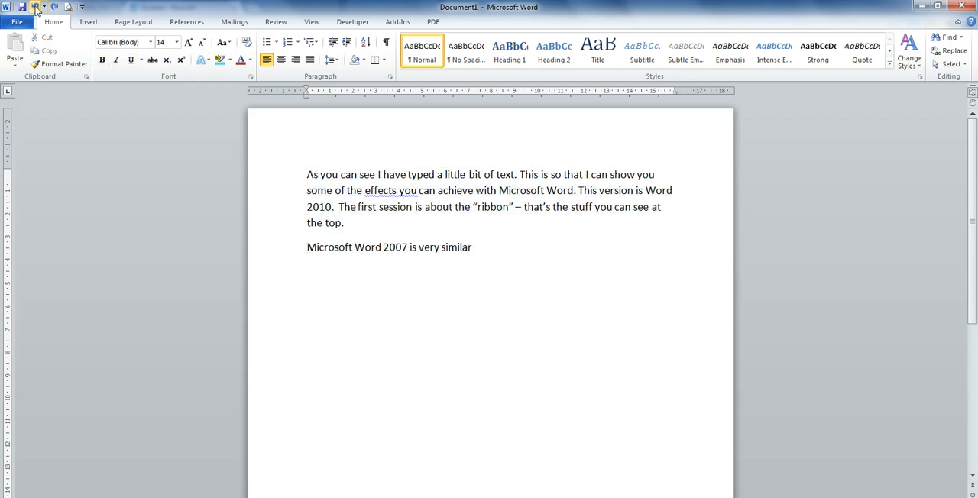
{"action": "left_click", "coordinate": [54, 7]}
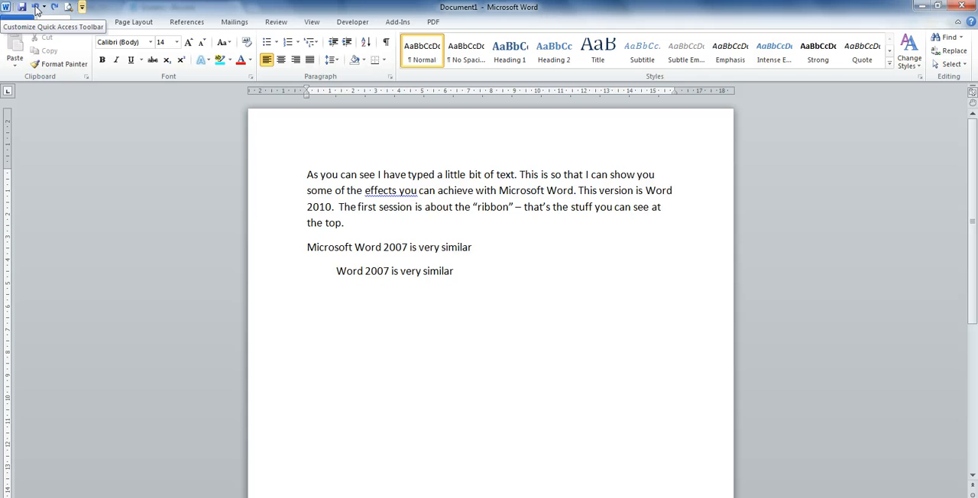
Step: Look over the commands that can be added to the Quick Access Toolbar and close the list
{"action": "left_click", "coordinate": [83, 9]}
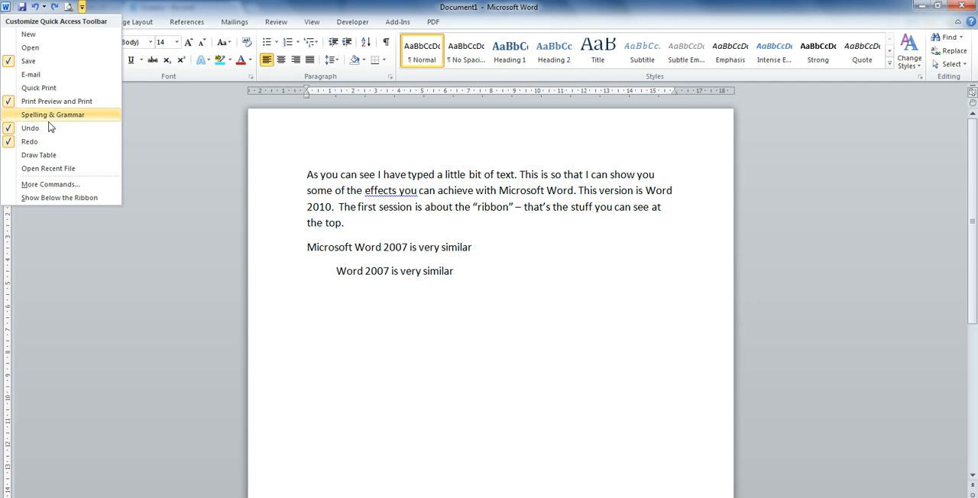
{"action": "left_click", "coordinate": [82, 8]}
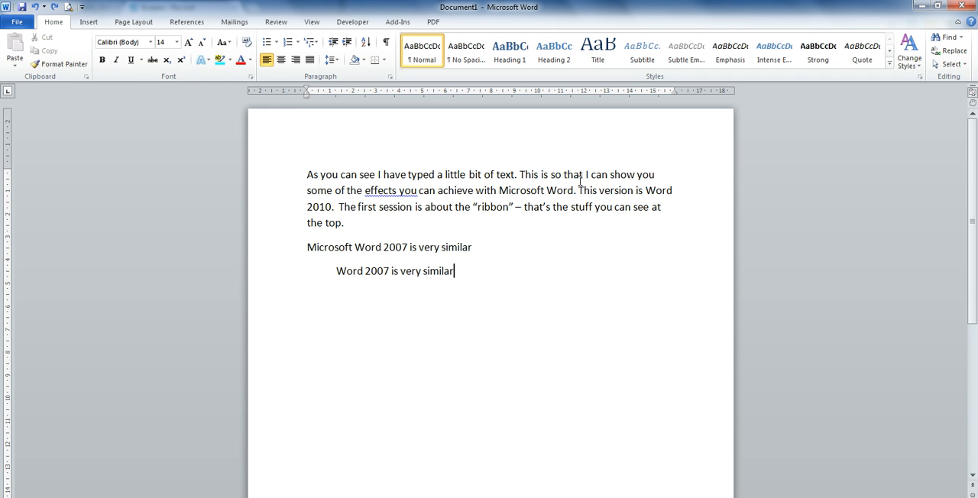
Step: Preview the text effect presets and reflection variations on the paragraph's first line without applying any
{"action": "left_click_drag", "start_coordinate": [657, 175], "coordinate": [315, 167]}
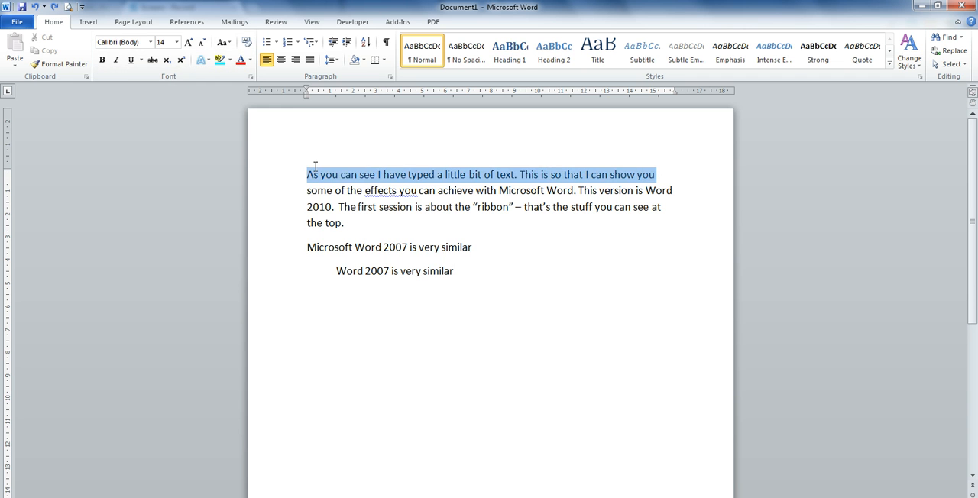
{"action": "left_click", "coordinate": [207, 61]}
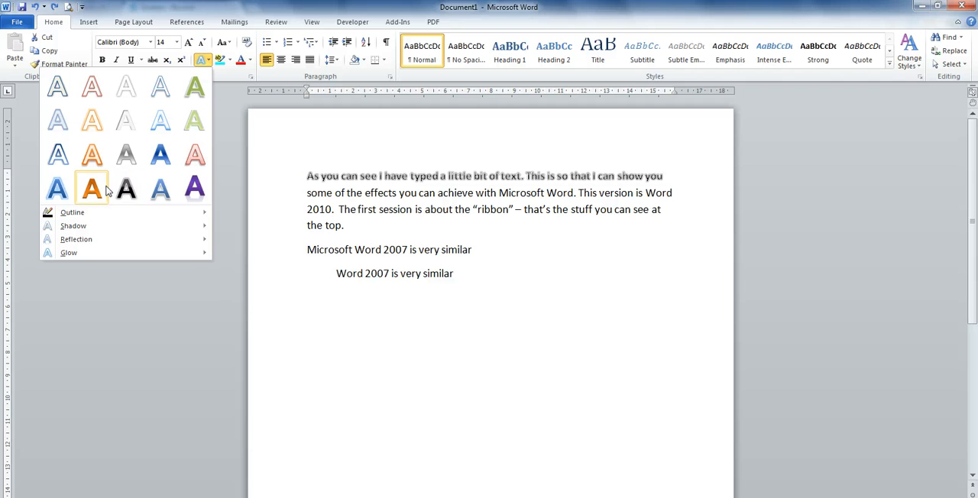
{"action": "mouse_move", "coordinate": [89, 226]}
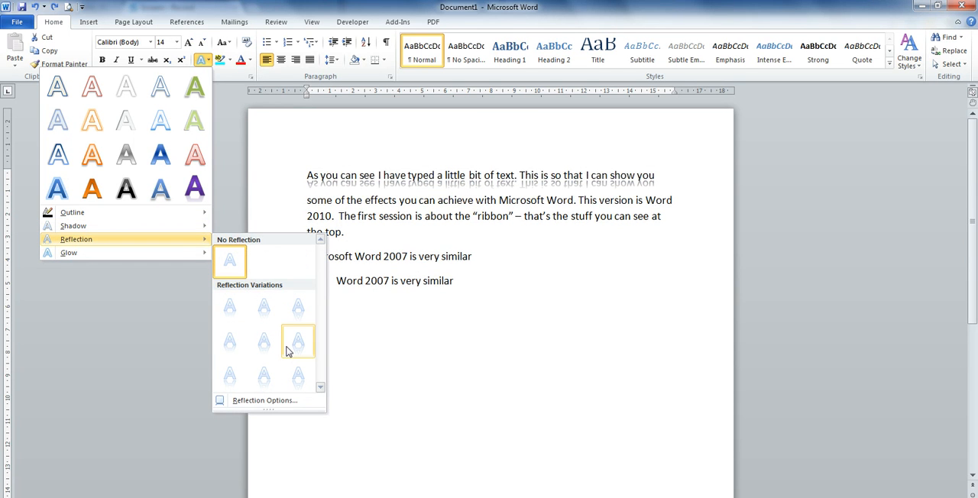
{"action": "left_click", "coordinate": [226, 204]}
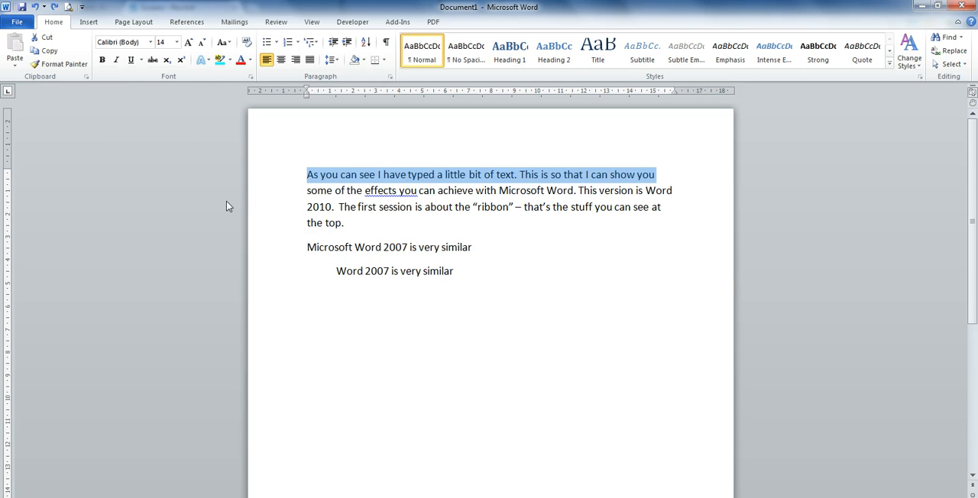
Step: Highlight the paragraph's first line in turquoise and undo the highlighting
{"action": "left_click", "coordinate": [230, 60]}
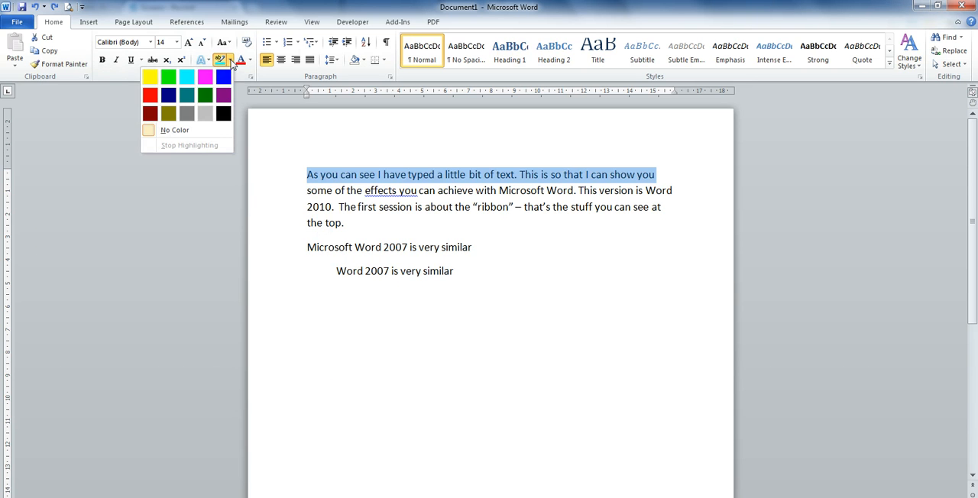
{"action": "left_click", "coordinate": [187, 76]}
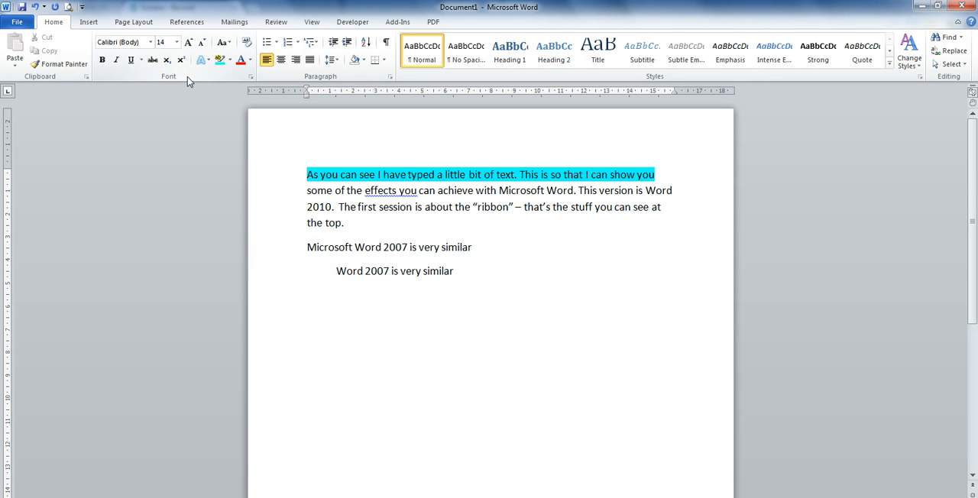
{"action": "left_click", "coordinate": [36, 7]}
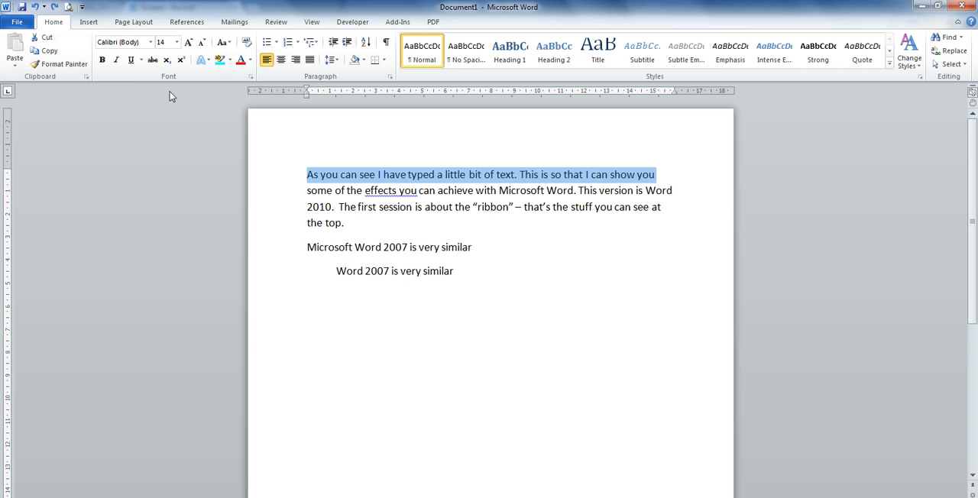
Step: Give the paragraph's first line a custom font color of RGB 113, 90, 248, and undo the color change
{"action": "left_click", "coordinate": [250, 61]}
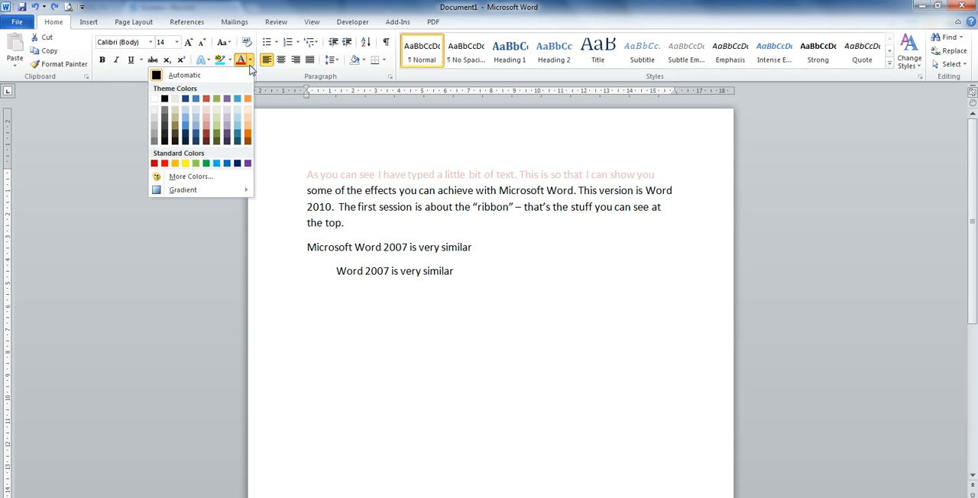
{"action": "left_click", "coordinate": [186, 177]}
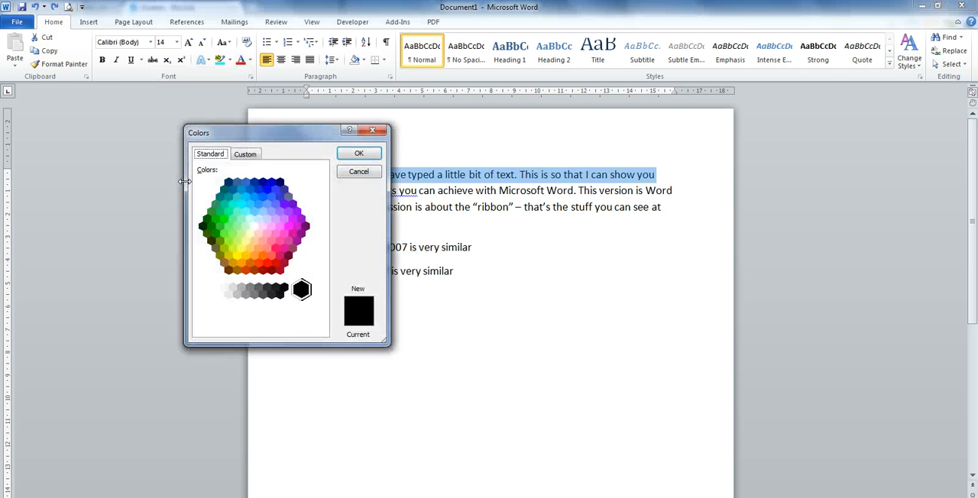
{"action": "left_click", "coordinate": [250, 156]}
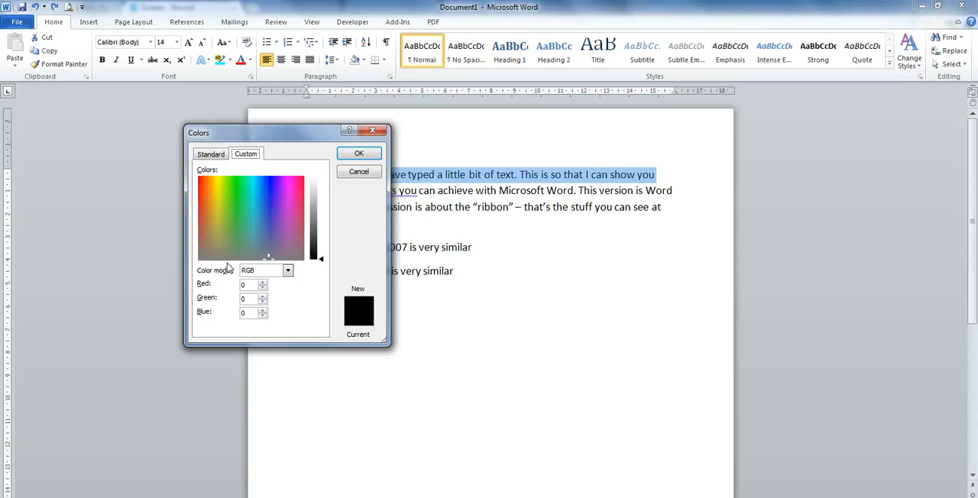
{"action": "left_click", "coordinate": [271, 183]}
{"action": "left_click", "coordinate": [314, 201]}
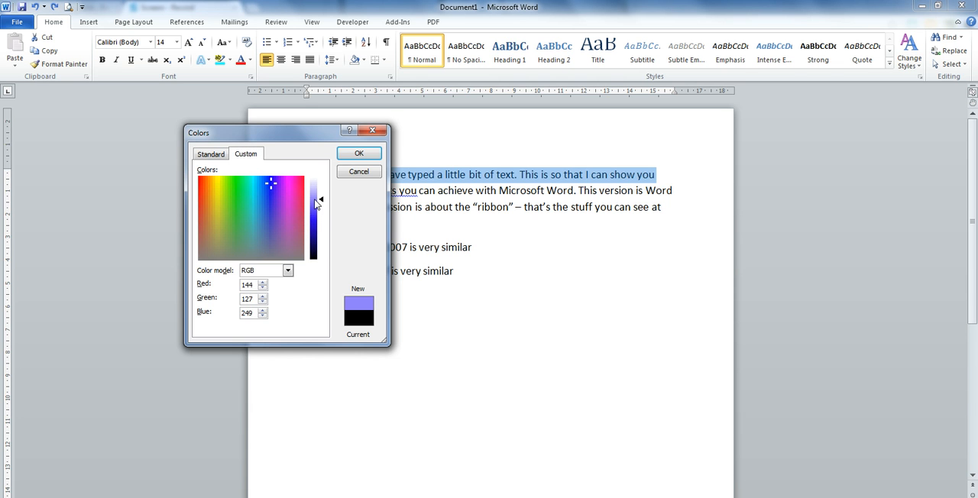
{"action": "left_click", "coordinate": [315, 205]}
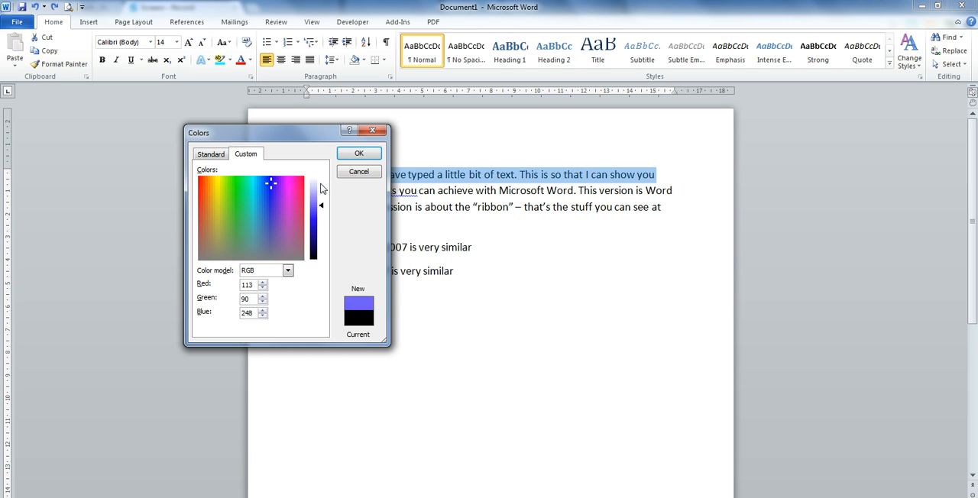
{"action": "left_click", "coordinate": [353, 157]}
{"action": "left_click", "coordinate": [366, 156]}
{"action": "left_click", "coordinate": [601, 321]}
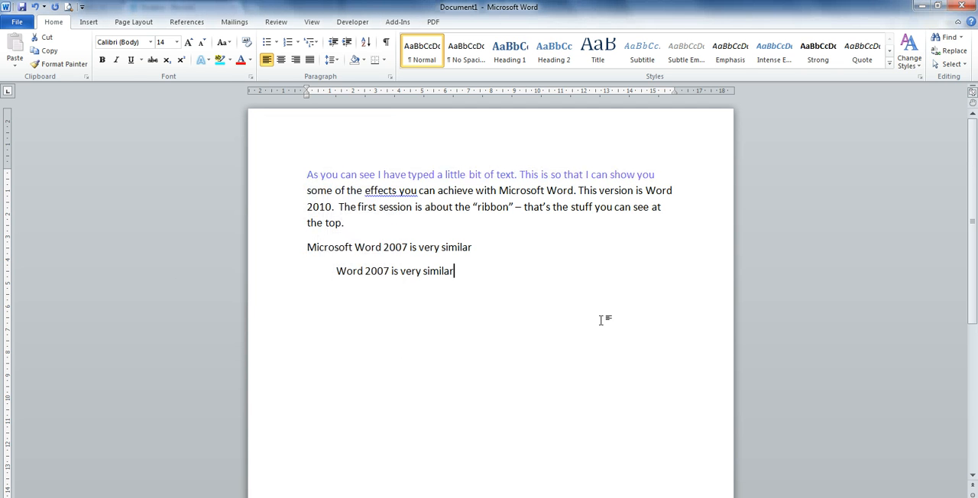
{"action": "left_click", "coordinate": [34, 7]}
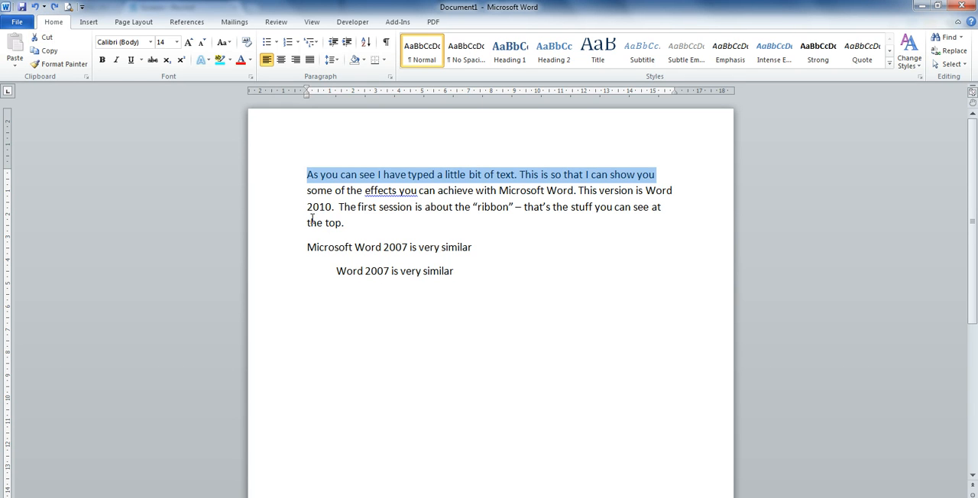
Step: Define a blue crosshair picture bullet for the two lines below the paragraph, and undo the bullet formatting
{"action": "left_click_drag", "start_coordinate": [454, 277], "coordinate": [301, 247]}
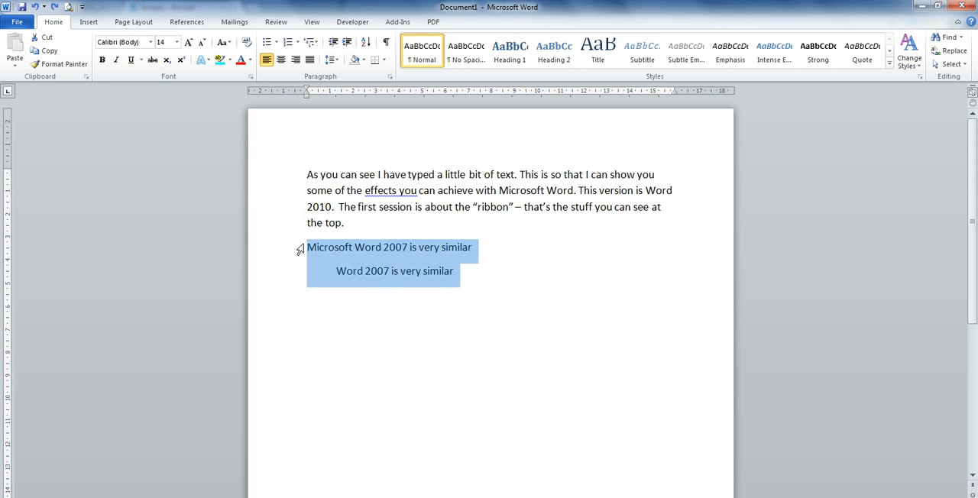
{"action": "left_click", "coordinate": [276, 43]}
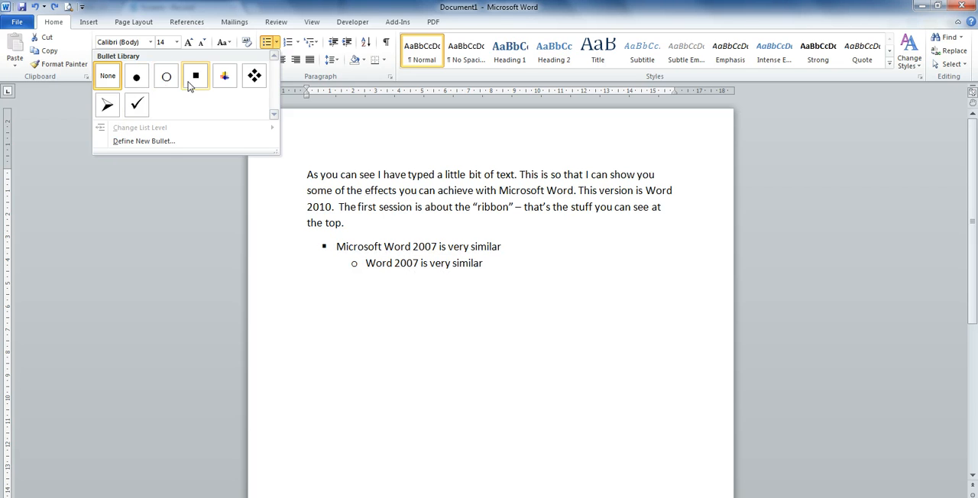
{"action": "left_click", "coordinate": [145, 141]}
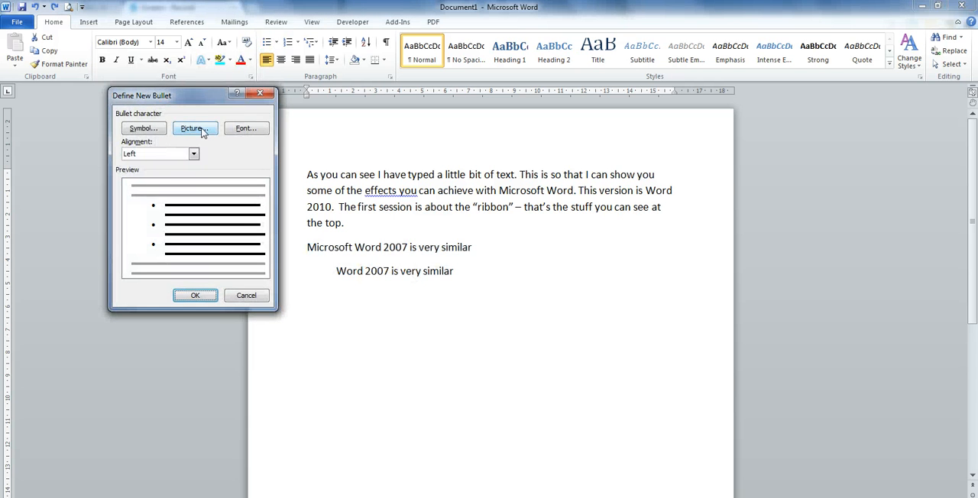
{"action": "left_click", "coordinate": [202, 130]}
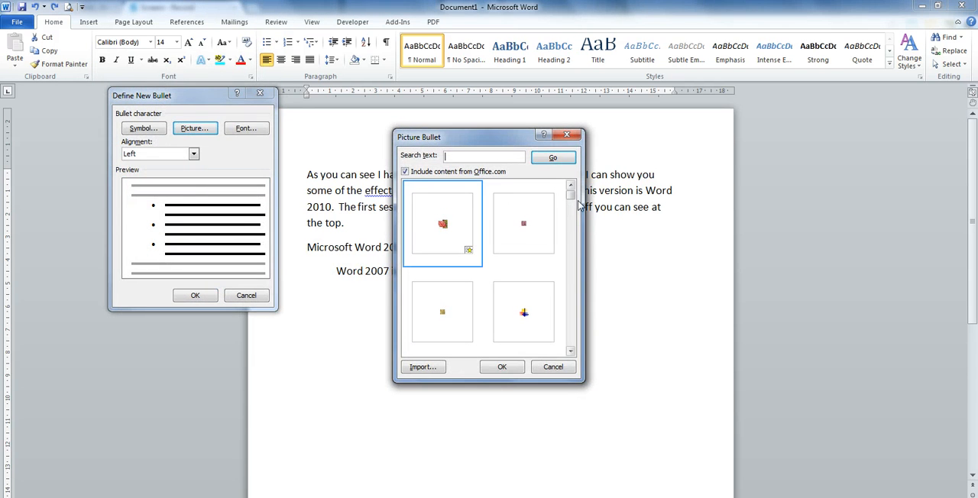
{"action": "left_click_drag", "start_coordinate": [571, 196], "coordinate": [574, 213]}
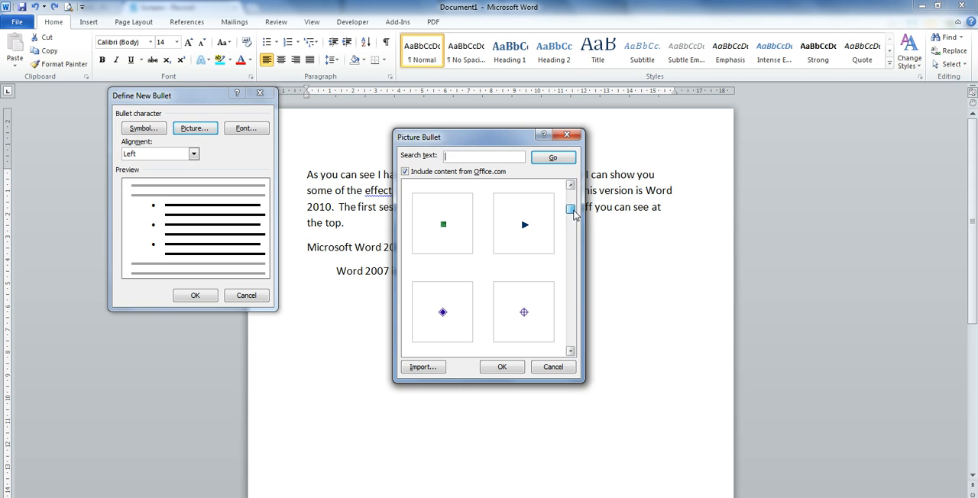
{"action": "left_click", "coordinate": [524, 314]}
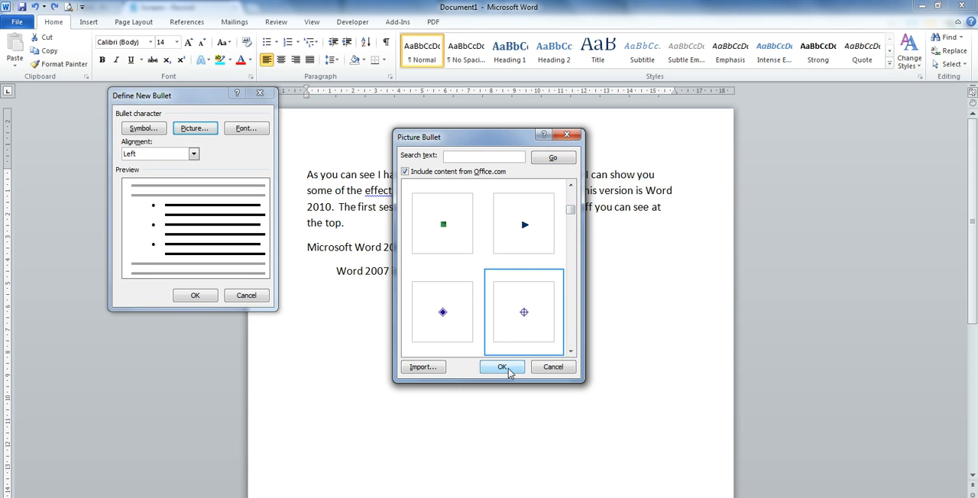
{"action": "left_click", "coordinate": [506, 368]}
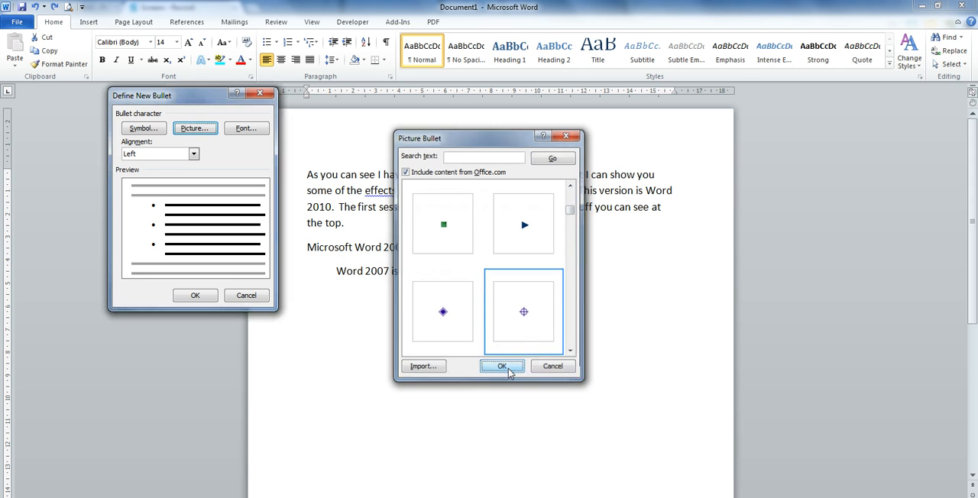
{"action": "left_click", "coordinate": [200, 295]}
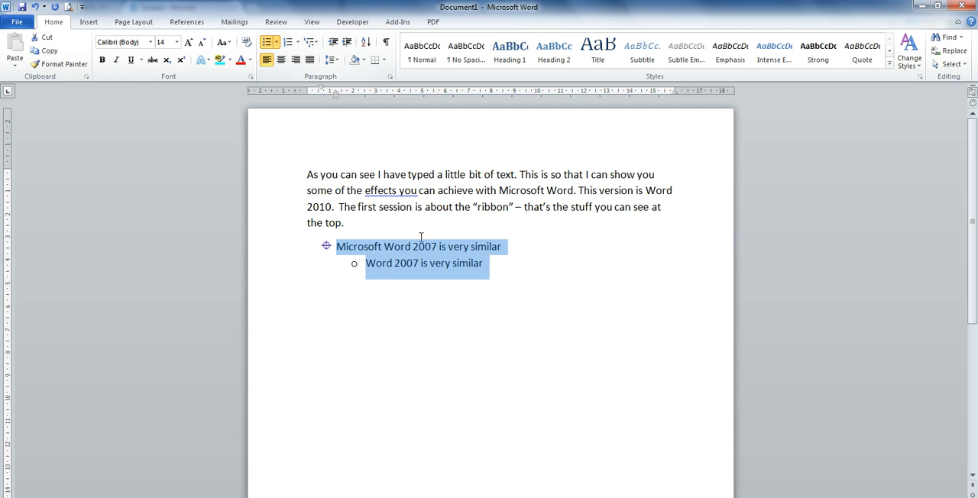
{"action": "left_click", "coordinate": [35, 7]}
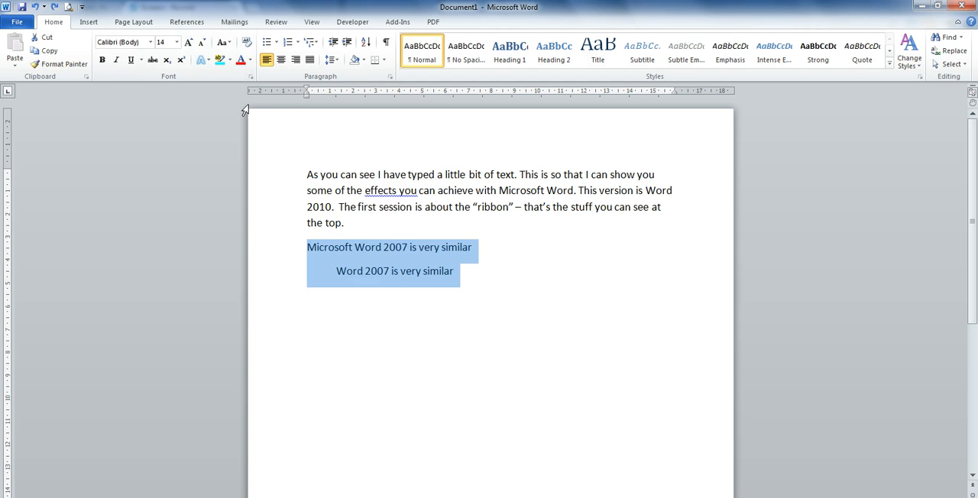
Step: Preview the numbering formats on the two selected lines, then apply the 1., 1.1., 1.1.1. multilevel list and undo it
{"action": "left_click", "coordinate": [298, 44]}
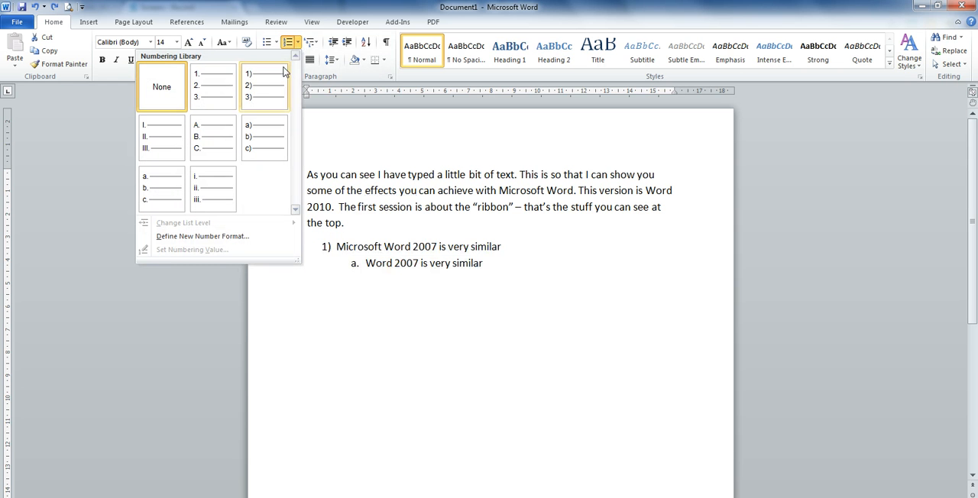
{"action": "left_click", "coordinate": [312, 44]}
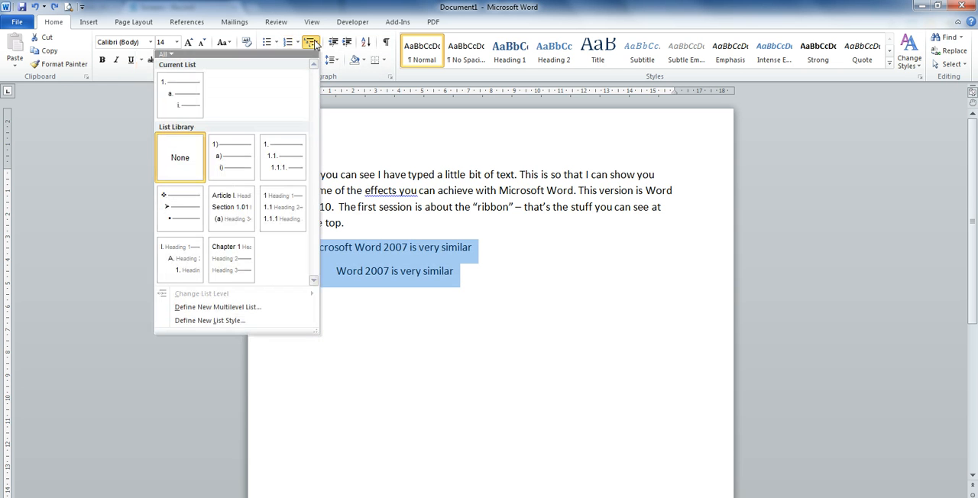
{"action": "left_click", "coordinate": [282, 156]}
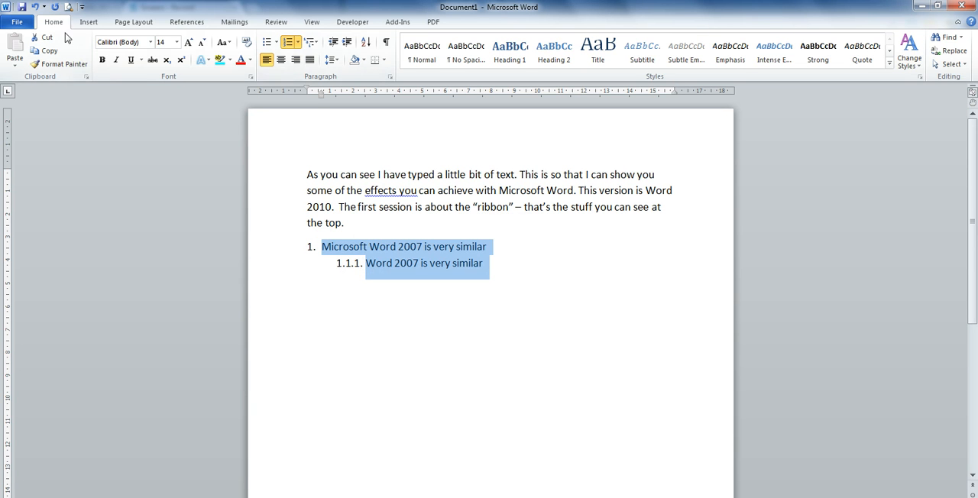
{"action": "left_click", "coordinate": [35, 6]}
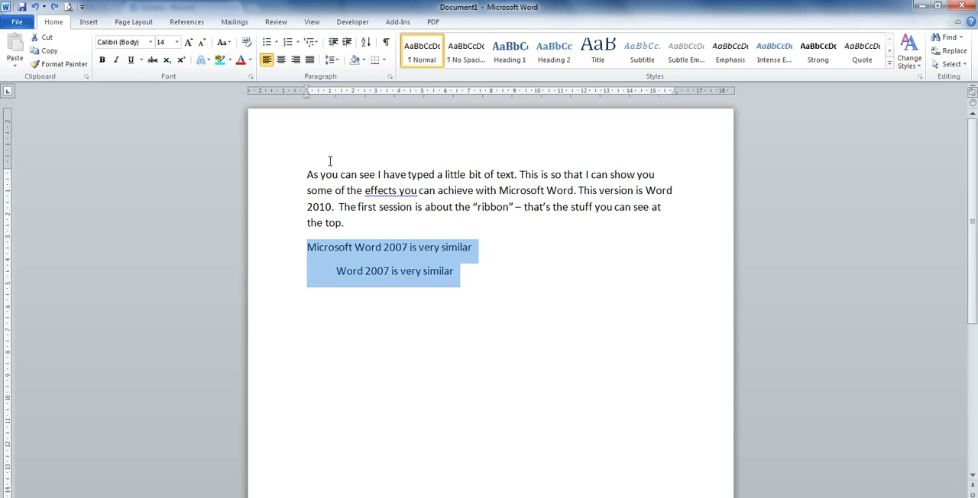
Step: Clear the selection and reselect the two "Word 2007 is very similar" lines below the paragraph
{"action": "left_click", "coordinate": [417, 68]}
{"action": "left_click", "coordinate": [476, 309]}
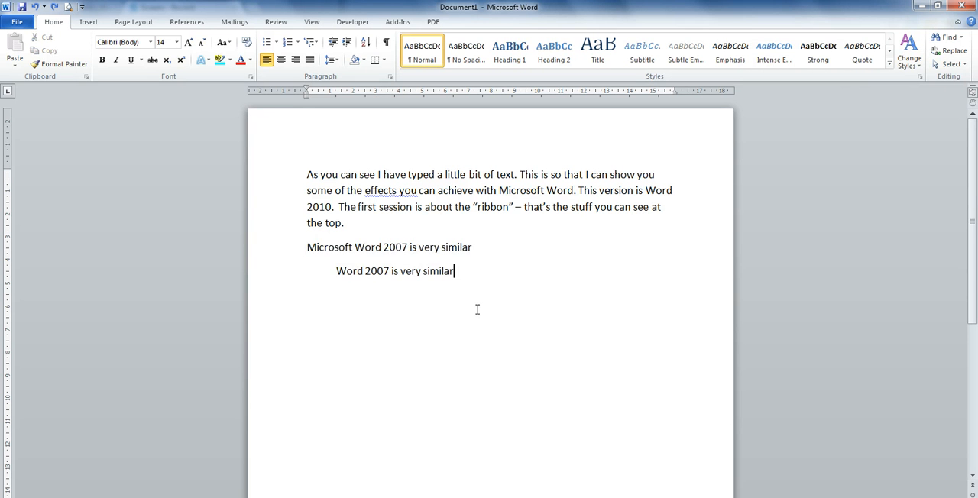
{"action": "left_click_drag", "start_coordinate": [466, 280], "coordinate": [286, 254]}
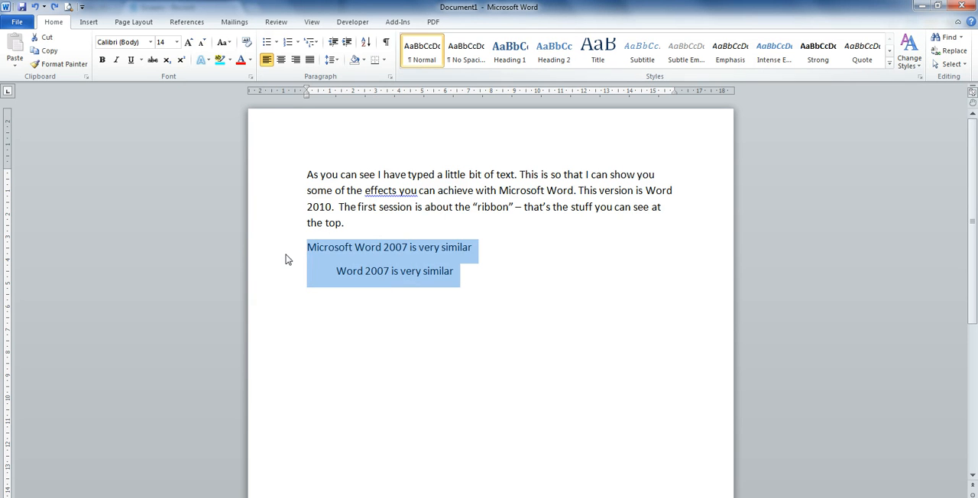